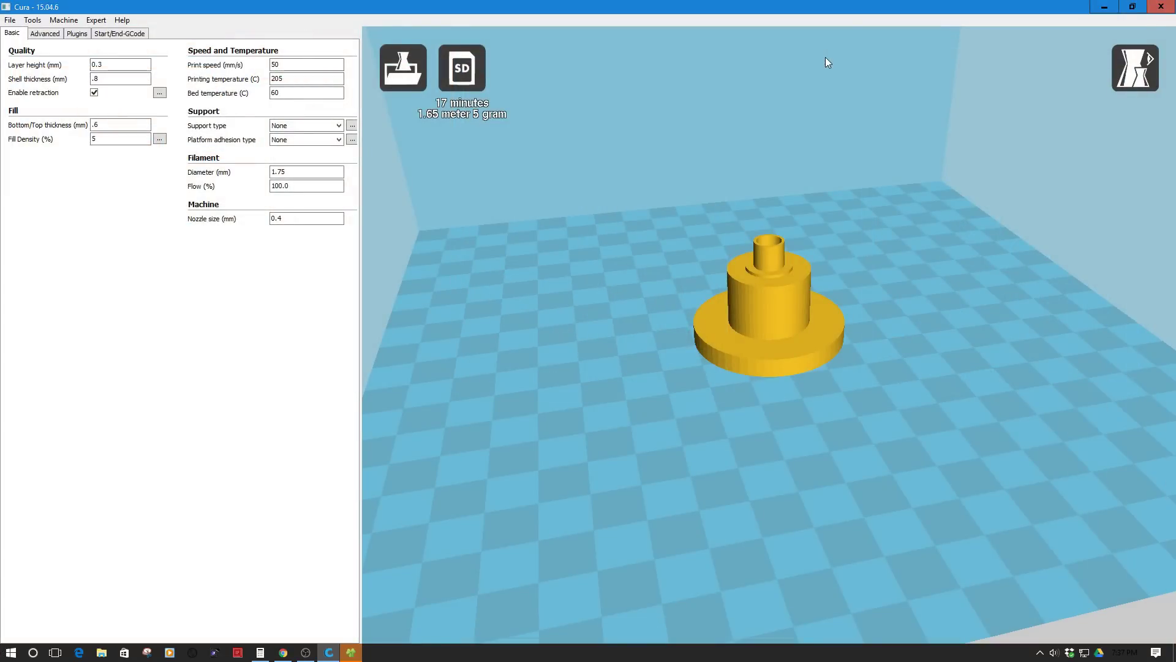
Step: Remove and re-add the Pause at height post-processing plugin, then return to Basic settings
{"action": "scroll", "coordinate": [693, 340], "scroll_direction": "up", "scroll_amount": 3}
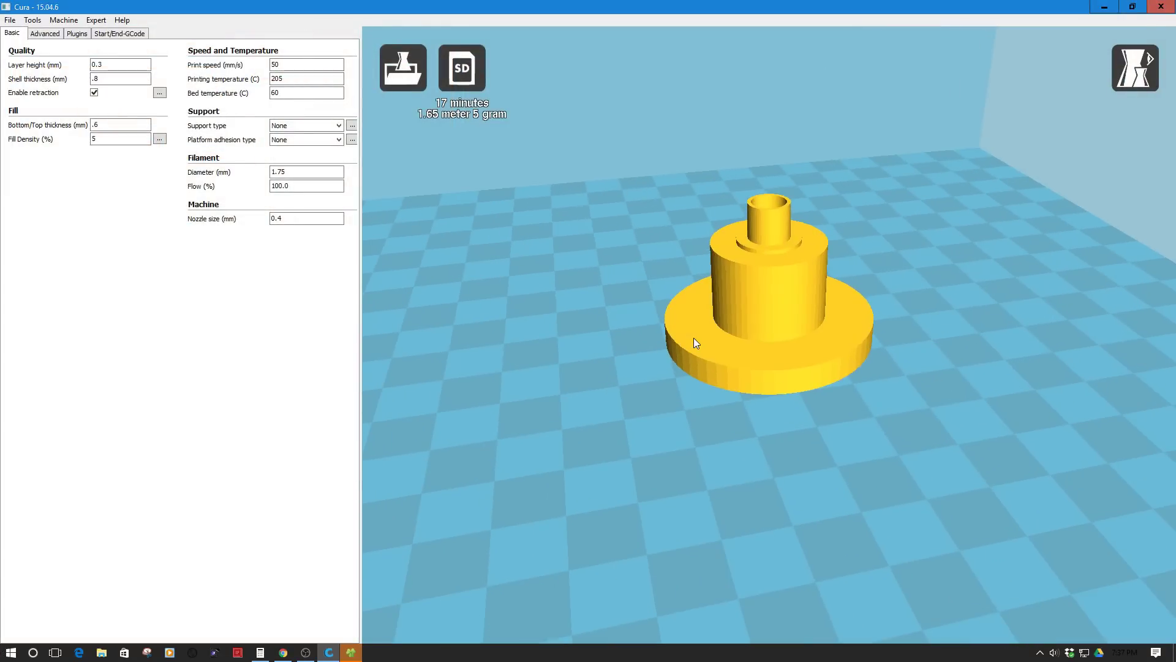
{"action": "mouse_move", "coordinate": [789, 289]}
{"action": "right_mouse_down"}
{"action": "mouse_move", "coordinate": [786, 299]}
{"action": "mouse_move", "coordinate": [777, 265]}
{"action": "mouse_move", "coordinate": [773, 279]}
{"action": "right_mouse_up"}
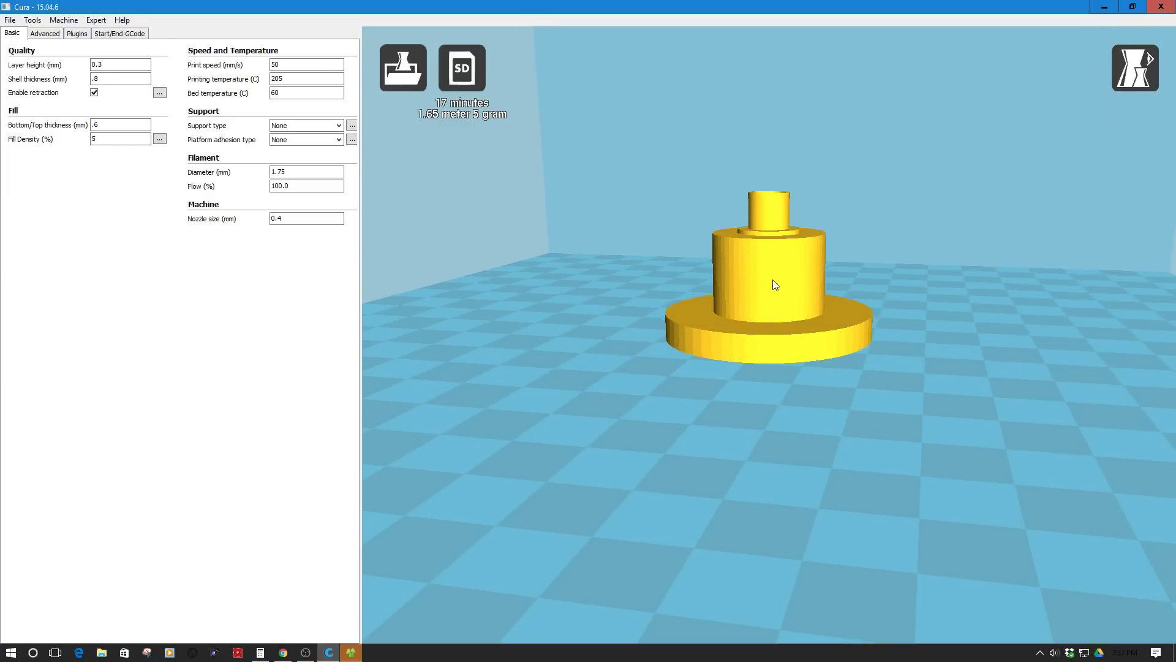
{"action": "right_click_drag", "start_coordinate": [773, 279], "coordinate": [771, 280]}
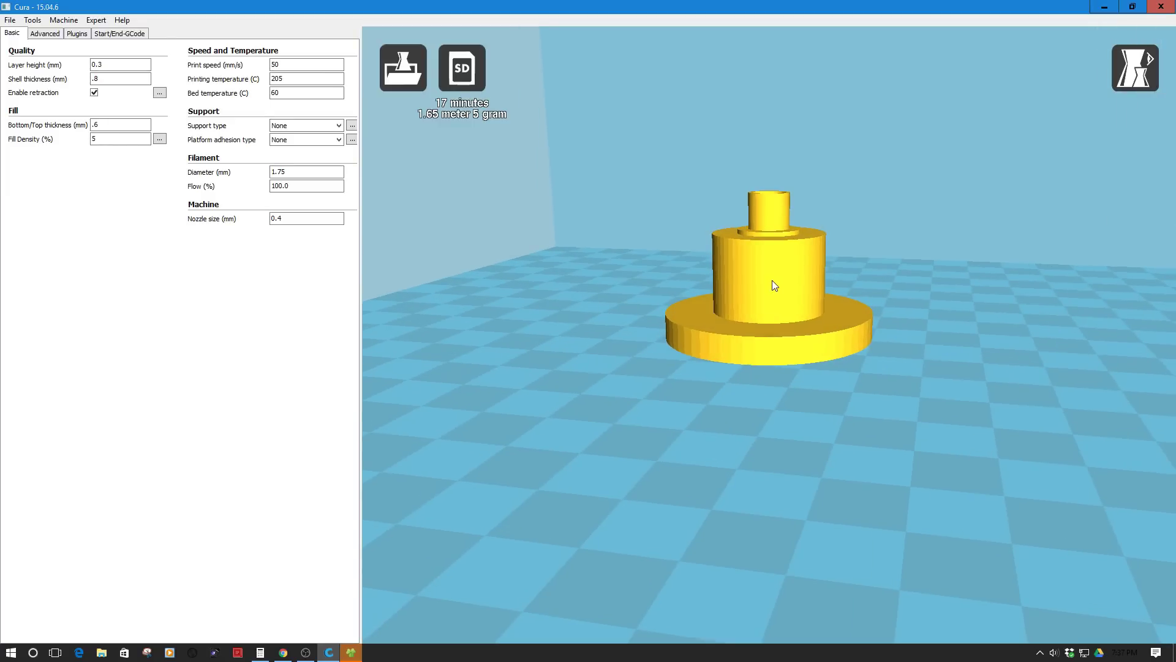
{"action": "right_click_drag", "start_coordinate": [772, 281], "coordinate": [767, 286]}
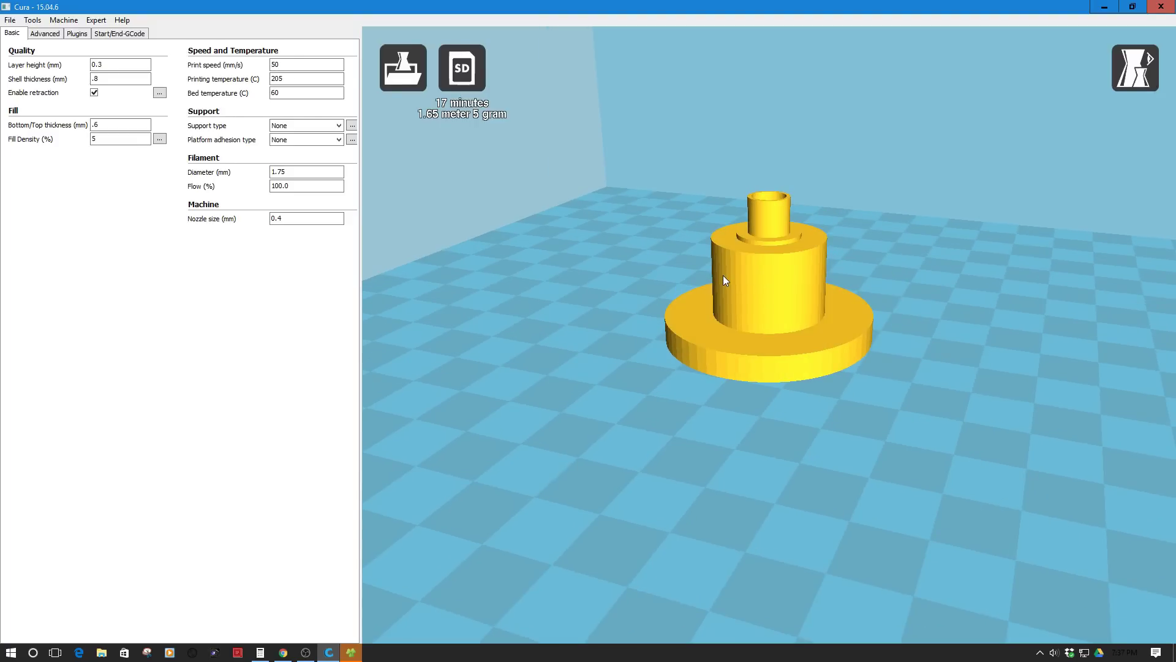
{"action": "left_click", "coordinate": [75, 35]}
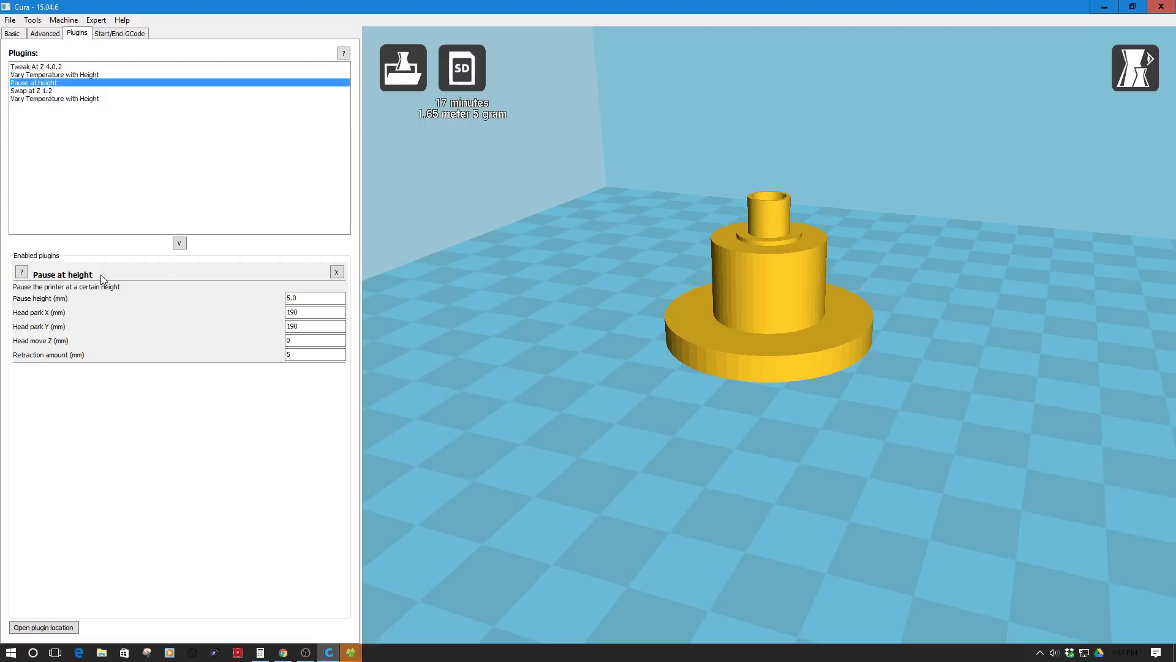
{"action": "left_click", "coordinate": [337, 272]}
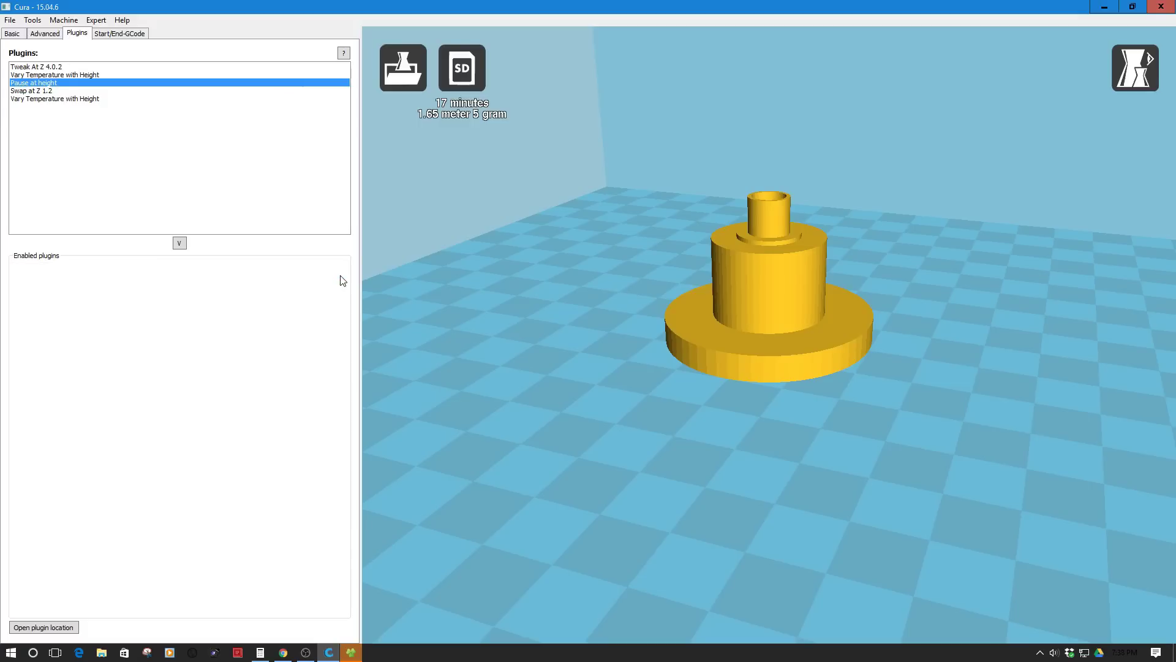
{"action": "double_click", "coordinate": [38, 82]}
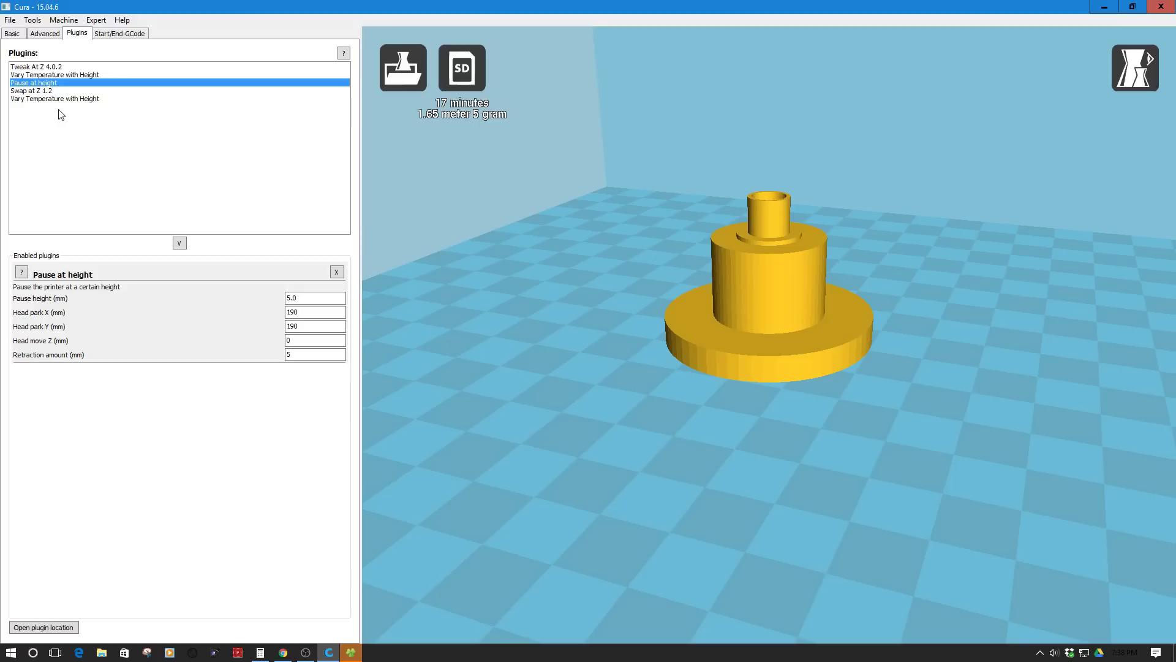
{"action": "left_click", "coordinate": [5, 34]}
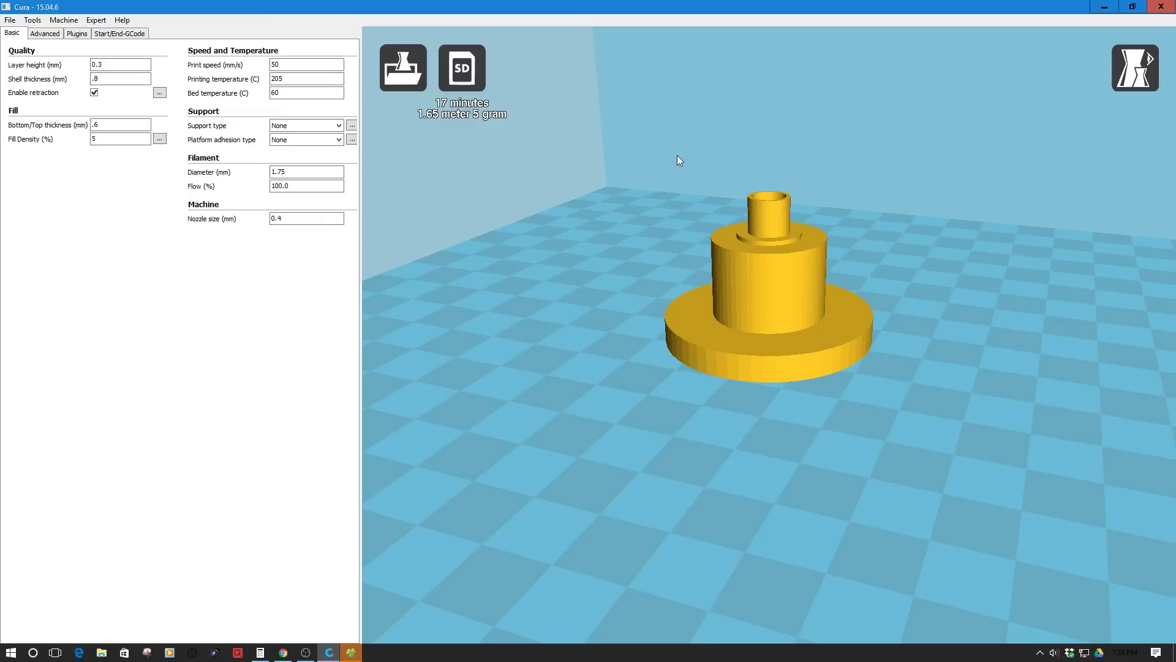
Step: Switch to the Layers view and raise the layer preview to layer 51
{"action": "left_click", "coordinate": [1151, 72]}
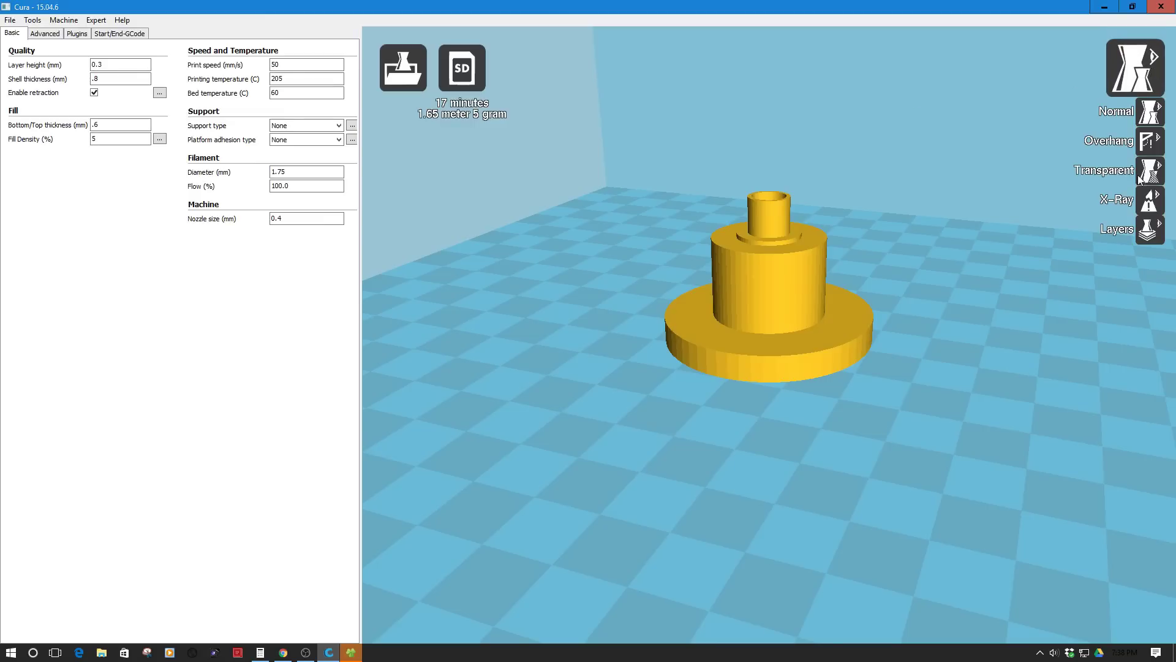
{"action": "left_click", "coordinate": [1143, 237]}
{"action": "right_click_drag", "start_coordinate": [1143, 236], "coordinate": [1137, 244]}
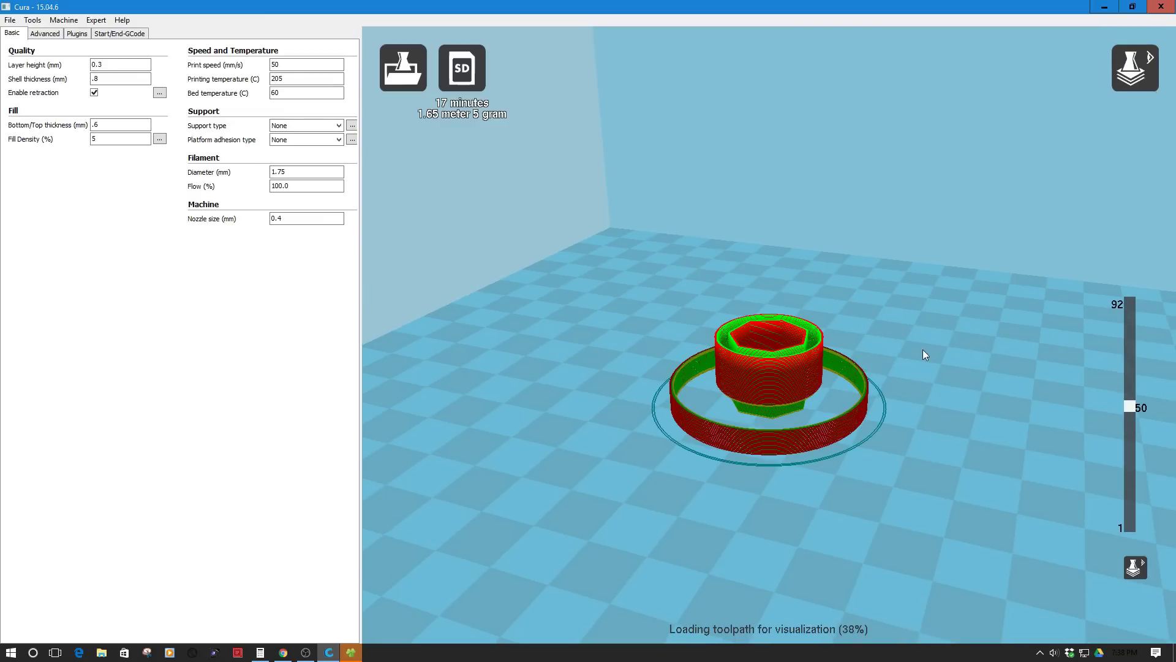
{"action": "mouse_move", "coordinate": [920, 350]}
{"action": "right_mouse_down"}
{"action": "mouse_move", "coordinate": [908, 377]}
{"action": "mouse_move", "coordinate": [910, 359]}
{"action": "right_mouse_up"}
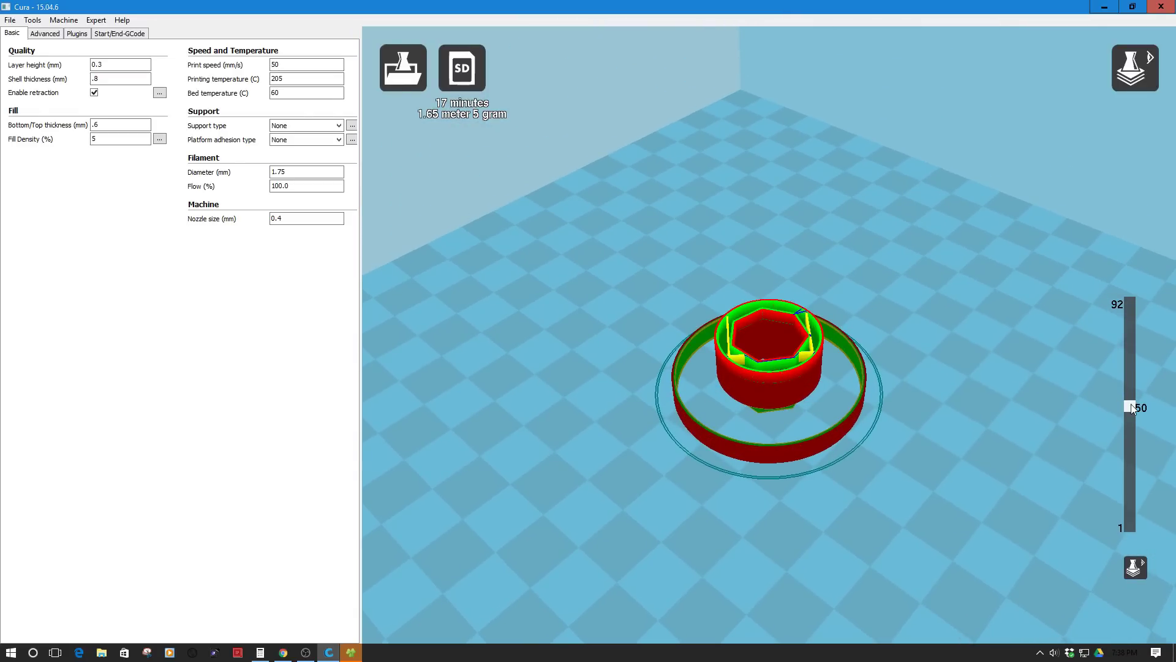
{"action": "mouse_move", "coordinate": [1131, 403]}
{"action": "left_mouse_down"}
{"action": "mouse_move", "coordinate": [1131, 388]}
{"action": "mouse_move", "coordinate": [1127, 409]}
{"action": "mouse_move", "coordinate": [1117, 403]}
{"action": "left_mouse_up"}
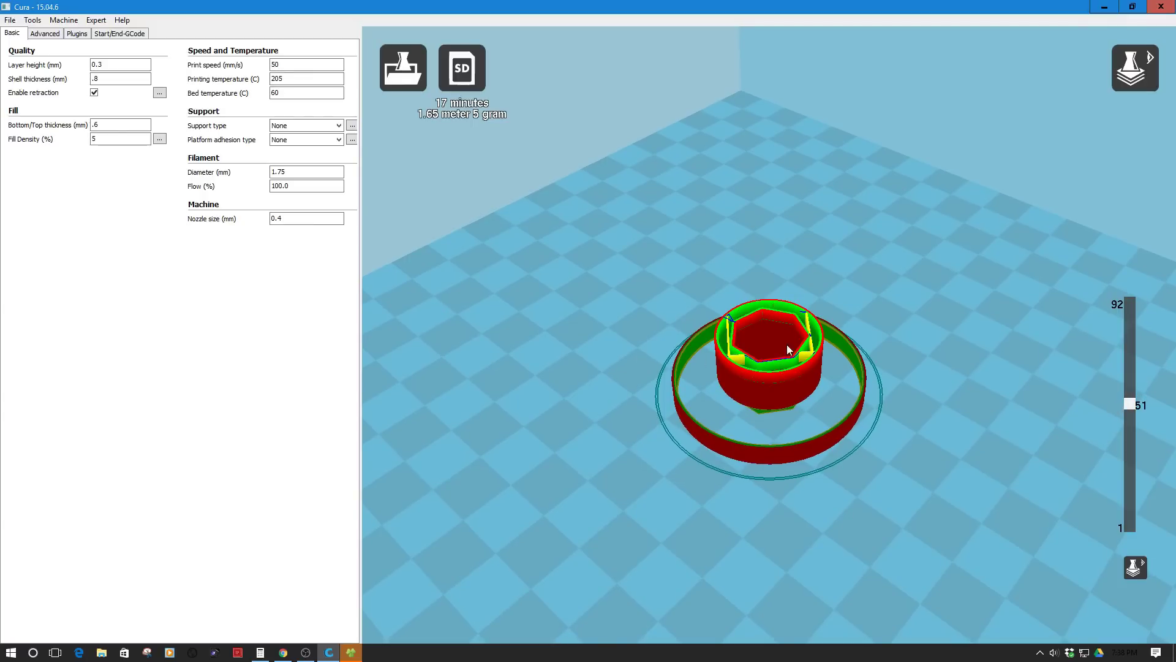
Step: Inspect layer 51 from top-down and side angles, then bring up the Calculator
{"action": "right_click_drag", "start_coordinate": [789, 347], "coordinate": [824, 319]}
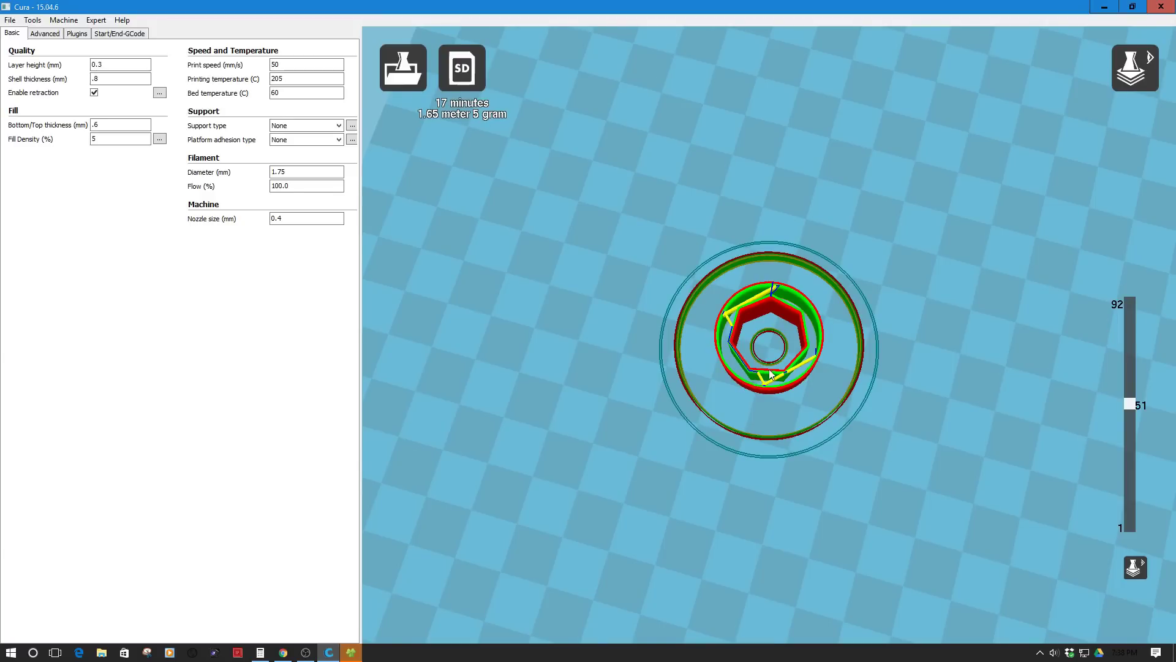
{"action": "right_click_drag", "start_coordinate": [771, 372], "coordinate": [767, 294]}
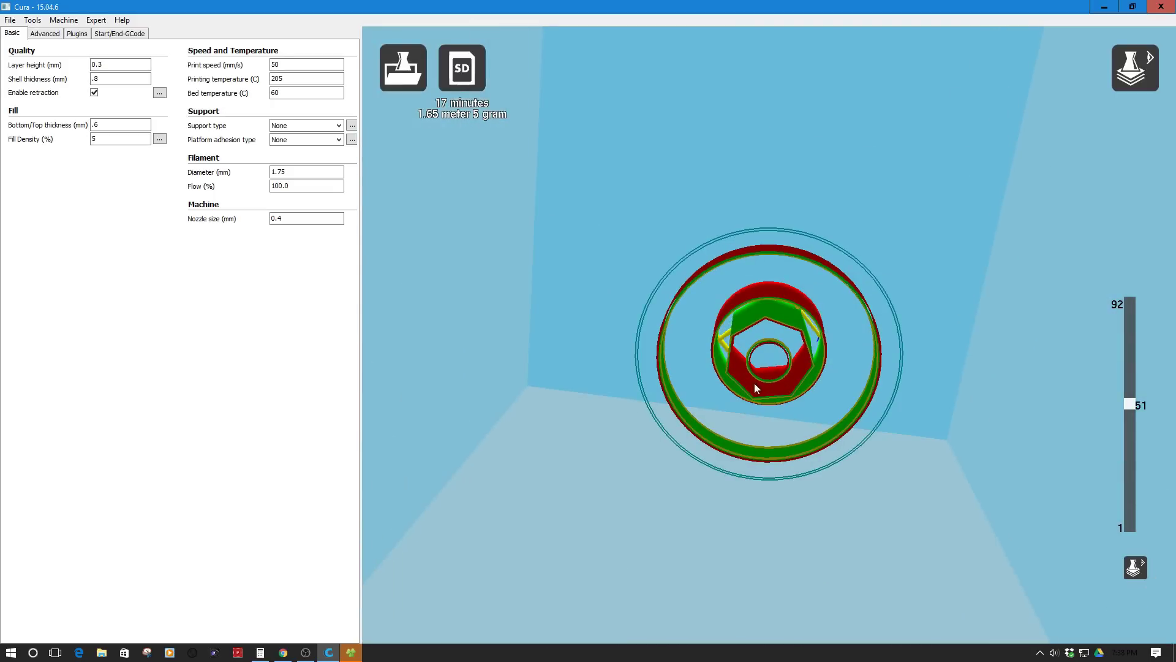
{"action": "right_click_drag", "start_coordinate": [795, 311], "coordinate": [784, 383]}
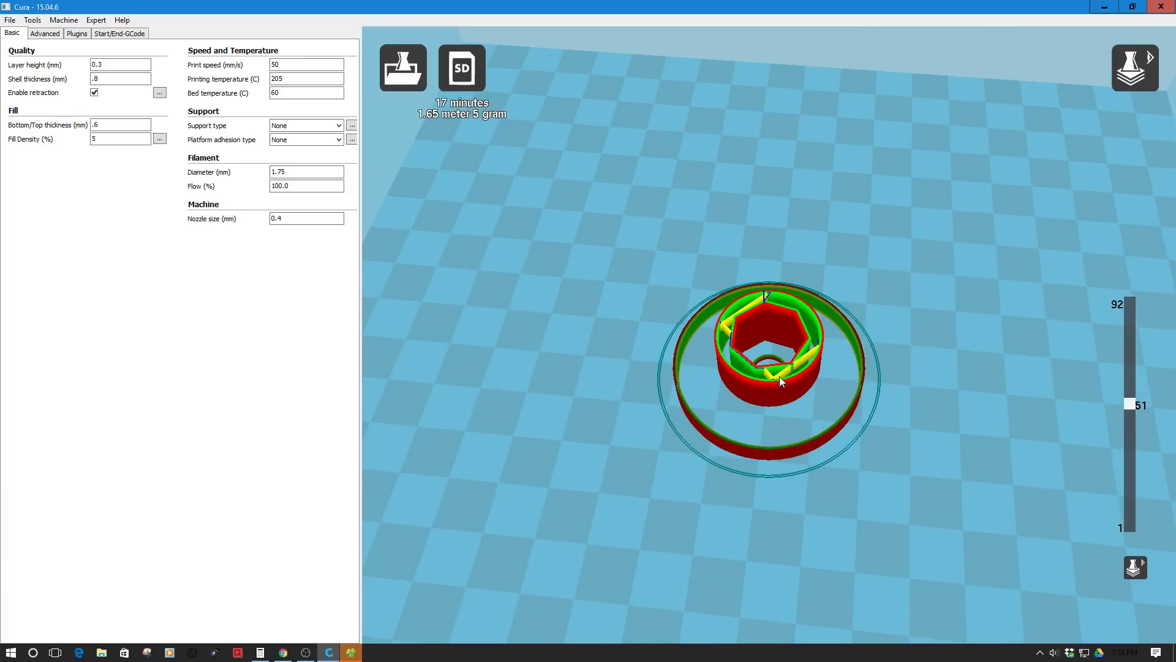
{"action": "mouse_move", "coordinate": [818, 363]}
{"action": "right_mouse_down"}
{"action": "mouse_move", "coordinate": [813, 380]}
{"action": "mouse_move", "coordinate": [812, 368]}
{"action": "right_mouse_up"}
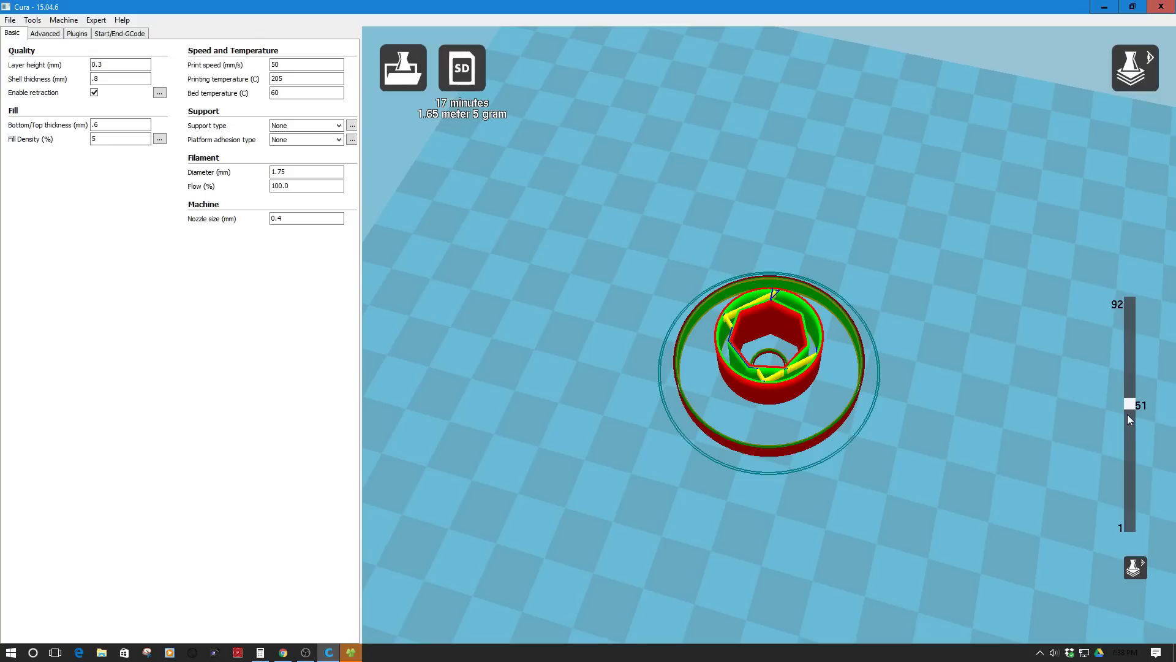
{"action": "mouse_move", "coordinate": [109, 68]}
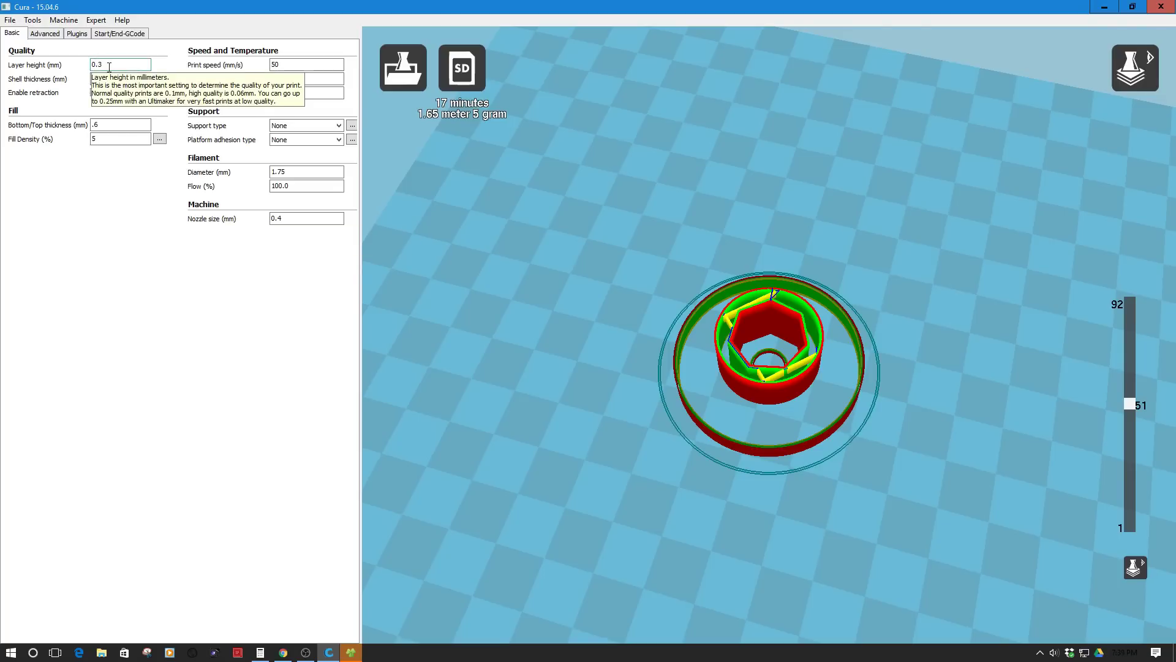
{"action": "left_click", "coordinate": [261, 652]}
Step: Recompute 0.3 × 51 = 15.3 in Calculator and switch back to Cura
{"action": "left_click", "coordinate": [438, 264]}
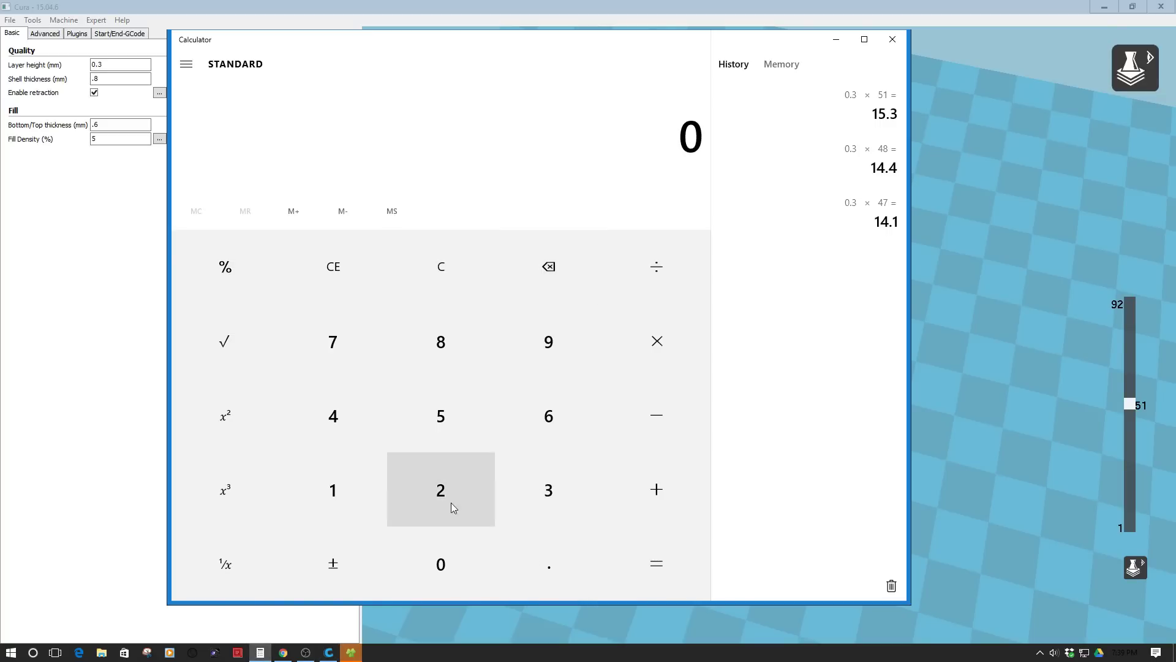
{"action": "left_click", "coordinate": [550, 554]}
{"action": "left_click", "coordinate": [552, 499]}
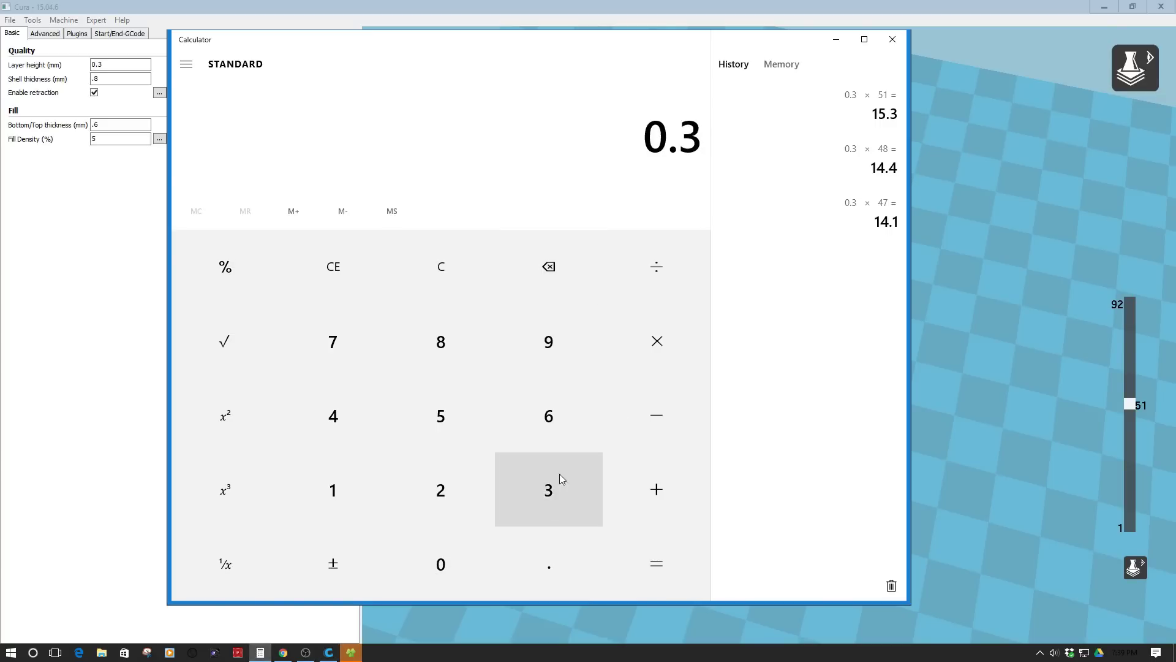
{"action": "left_click", "coordinate": [649, 350]}
{"action": "left_click", "coordinate": [446, 421]}
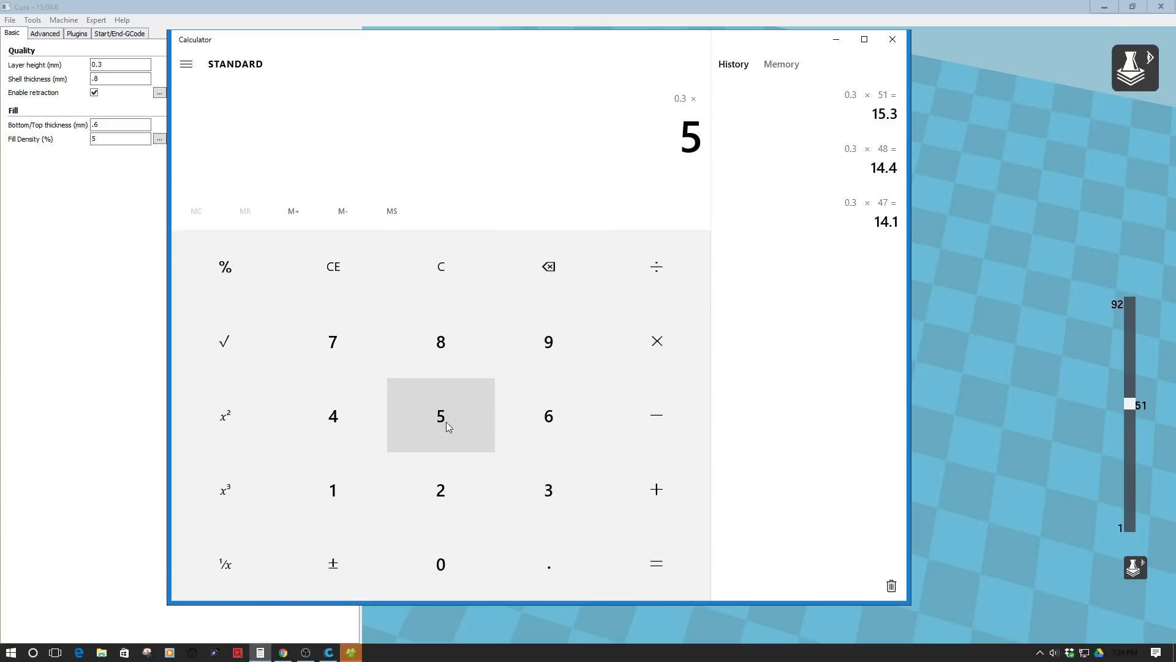
{"action": "left_click", "coordinate": [323, 501]}
{"action": "left_click", "coordinate": [657, 562]}
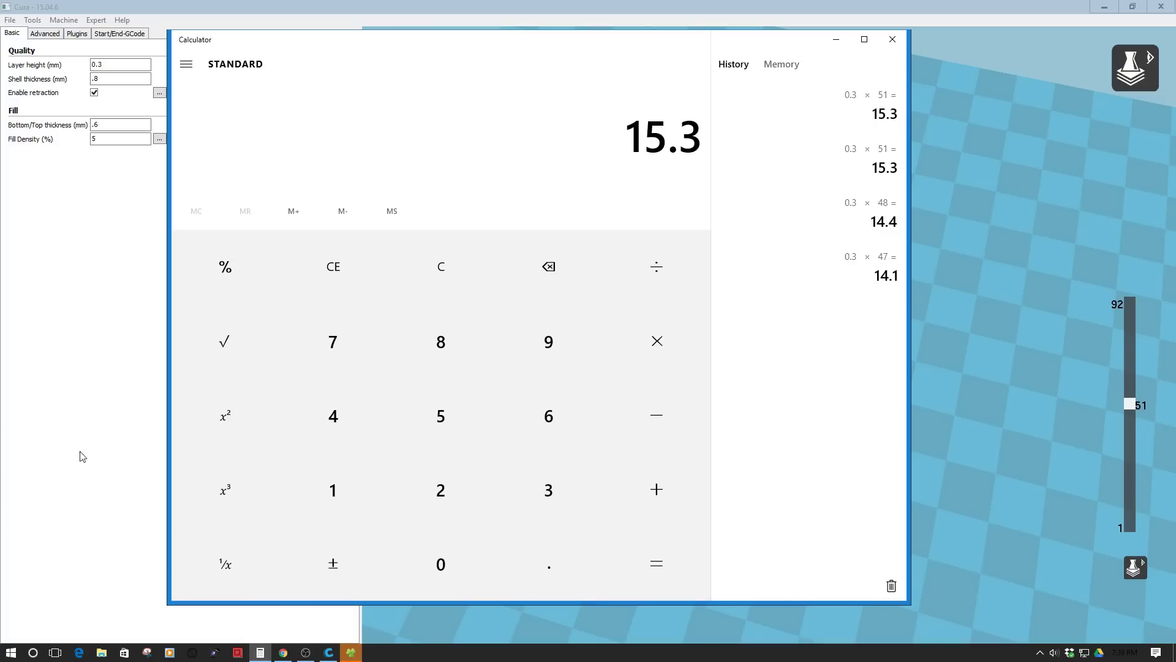
{"action": "left_click", "coordinate": [76, 393]}
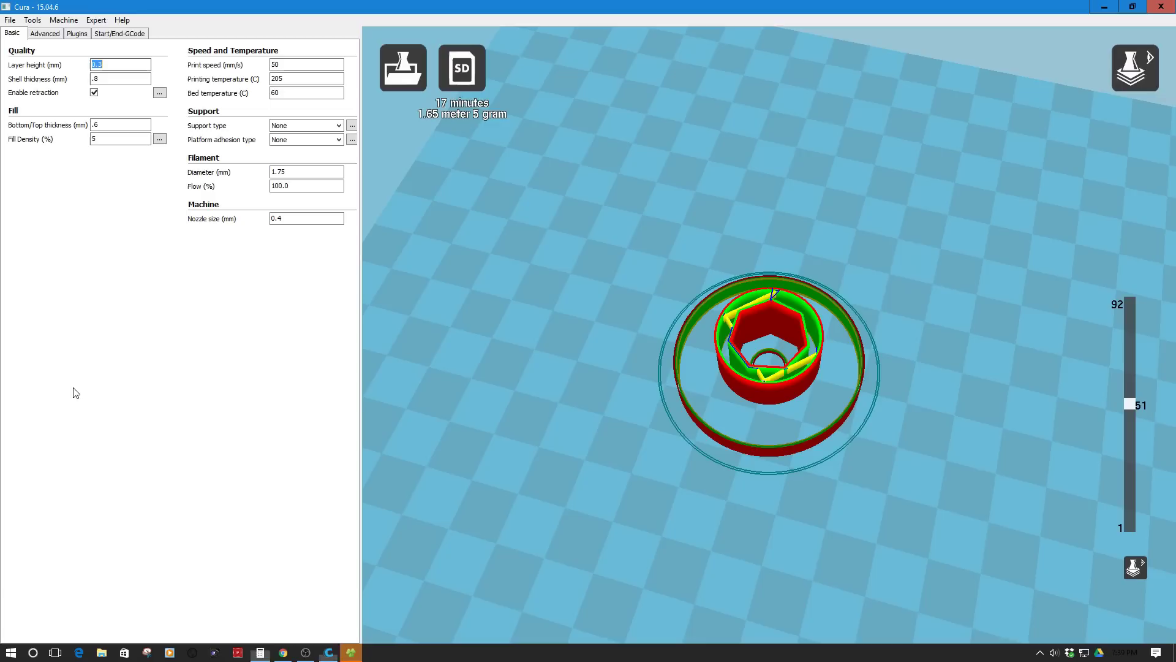
Step: Set the plugin's pause height to 15.3 and head park X and Y to 20
{"action": "left_click", "coordinate": [78, 33]}
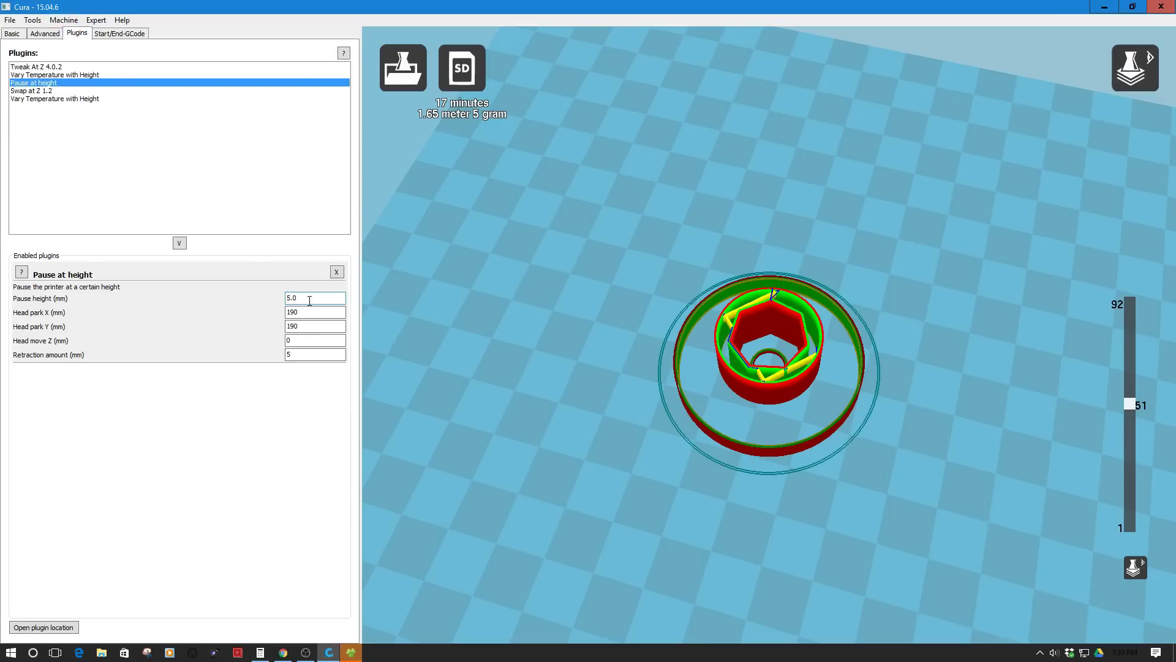
{"action": "left_click_drag", "start_coordinate": [310, 298], "coordinate": [273, 302]}
{"action": "type", "text": "15.3"}
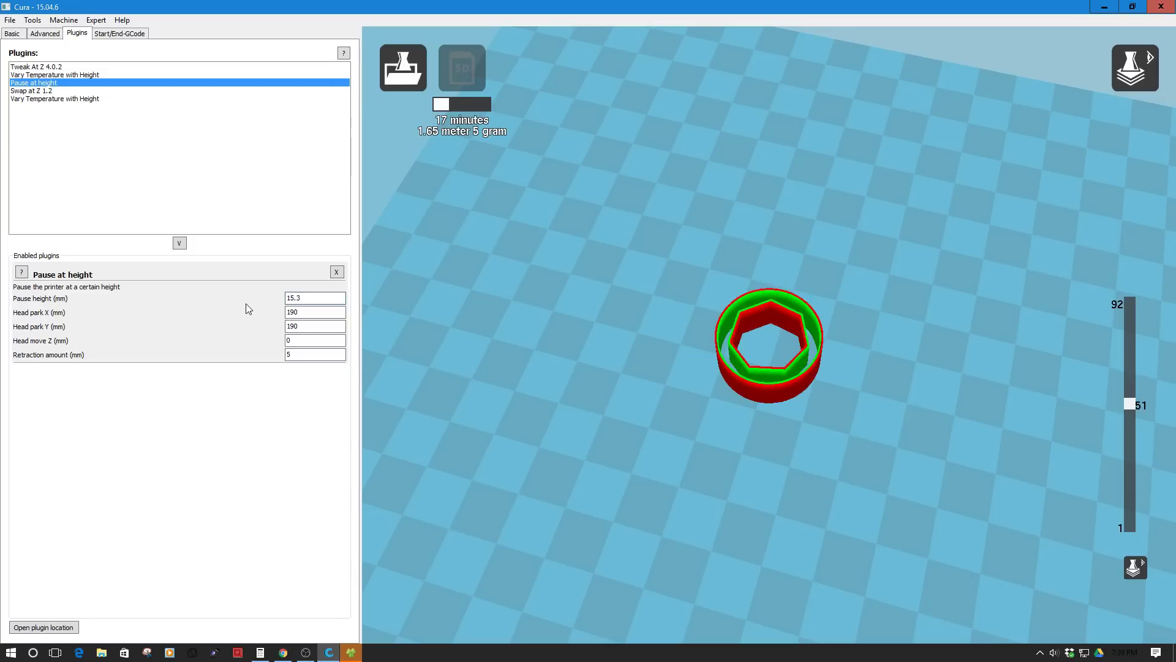
{"action": "left_click_drag", "start_coordinate": [314, 312], "coordinate": [286, 313]}
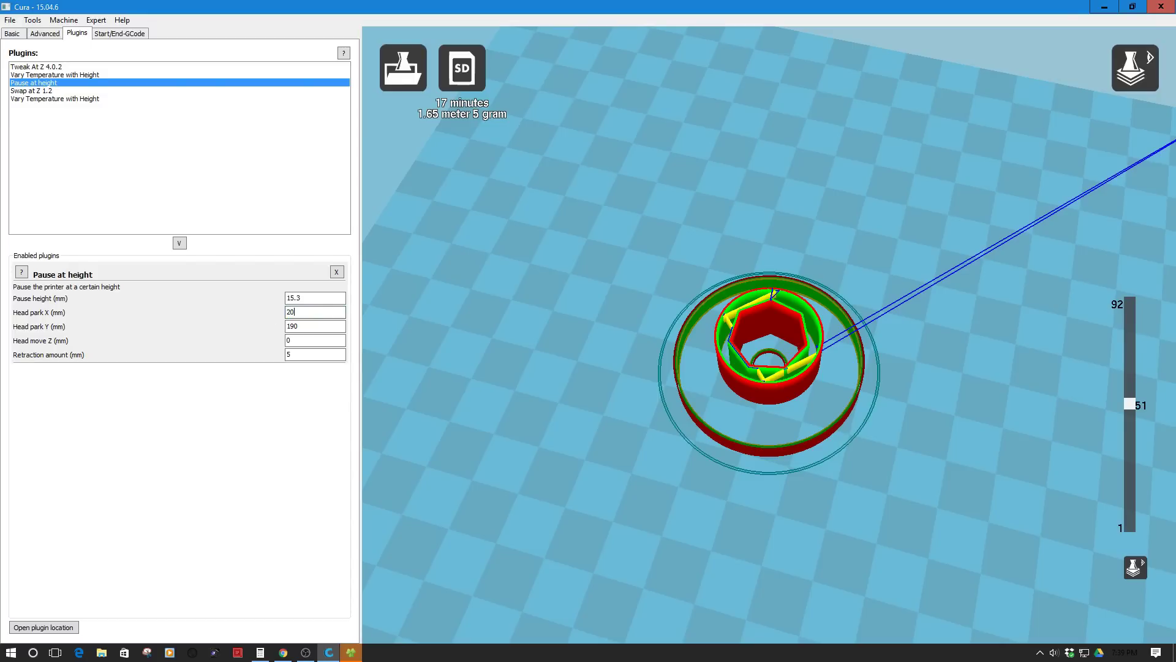
{"action": "left_click_drag", "start_coordinate": [312, 327], "coordinate": [279, 327]}
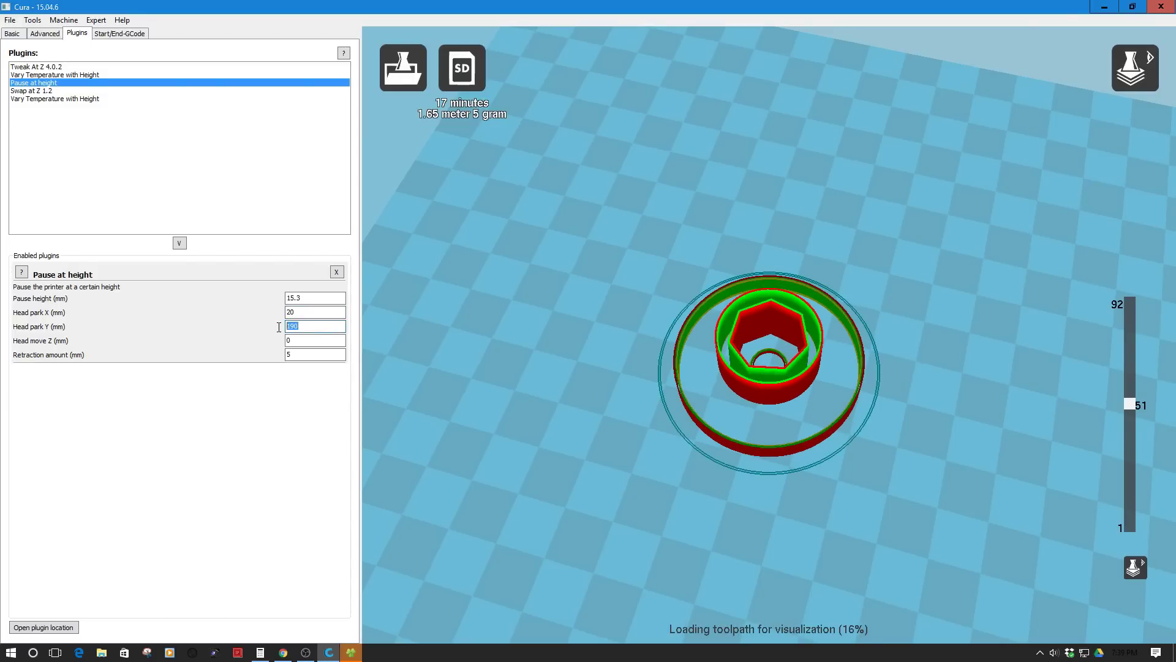
{"action": "type", "text": "20"}
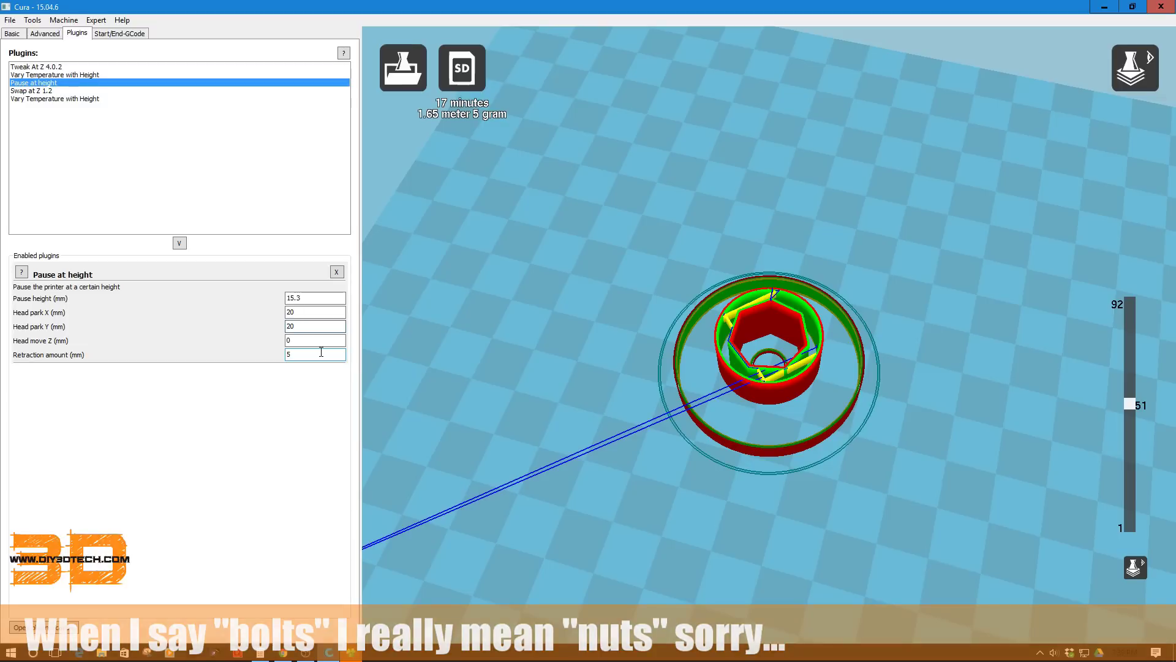
{"action": "left_click", "coordinate": [309, 342]}
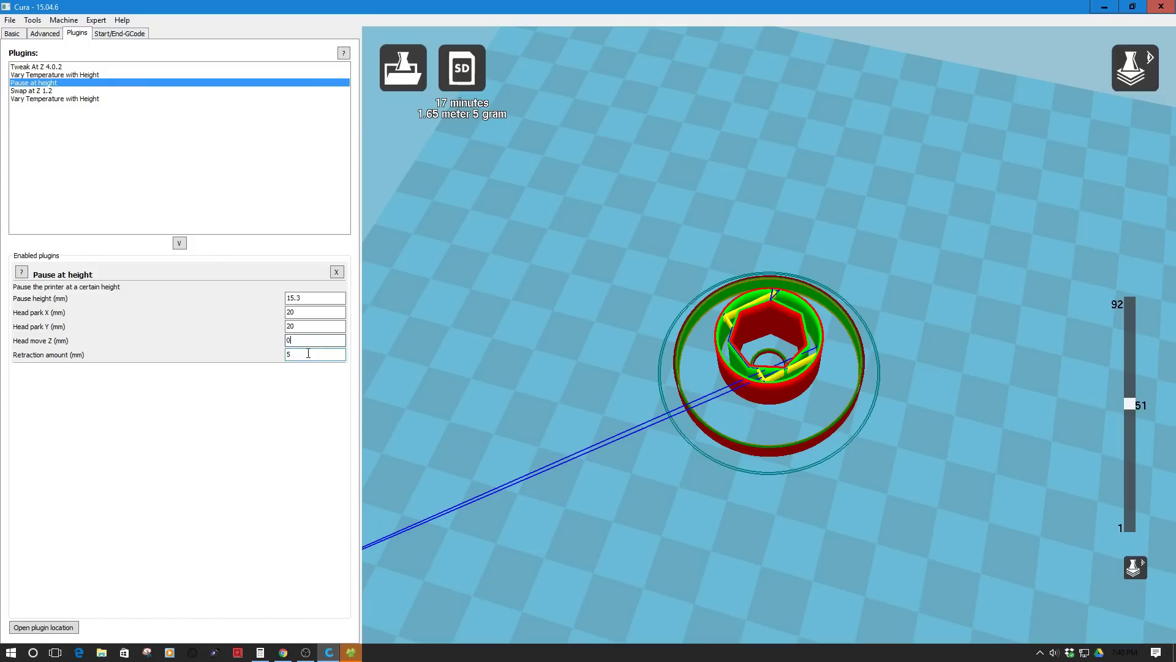
{"action": "left_click", "coordinate": [307, 356]}
{"action": "left_click", "coordinate": [7, 35]}
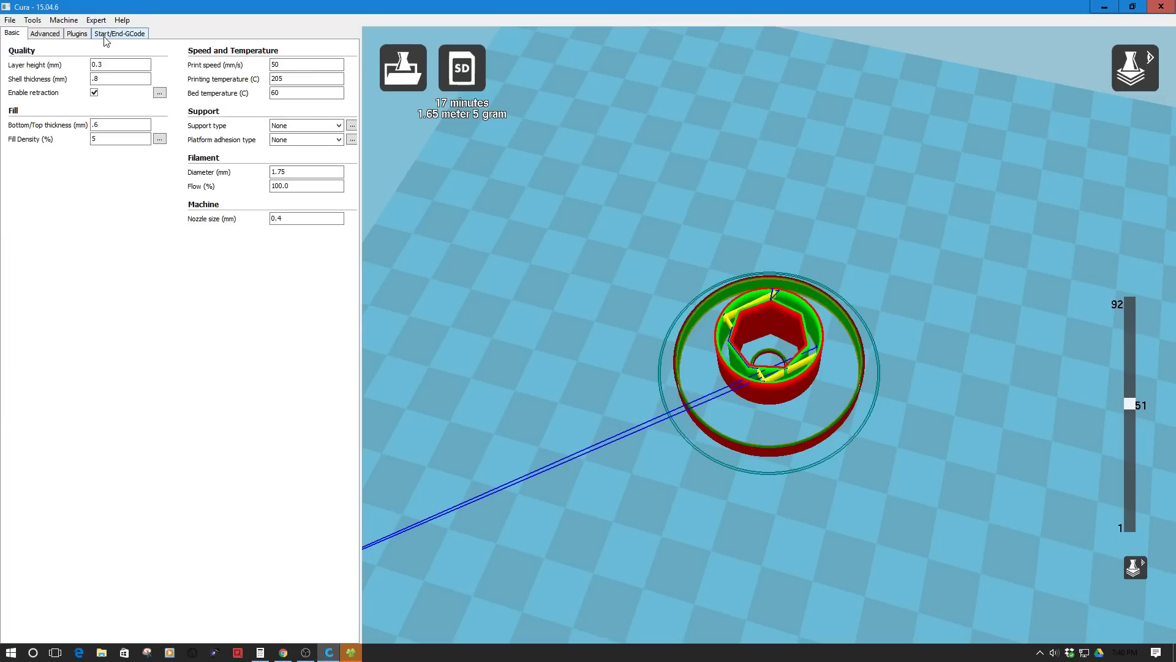
Step: Change the bottom/top thickness from 0.6 to 0.9 mm
{"action": "mouse_move", "coordinate": [107, 64]}
{"action": "right_click_drag", "start_coordinate": [775, 448], "coordinate": [727, 427]}
{"action": "mouse_move", "coordinate": [124, 122]}
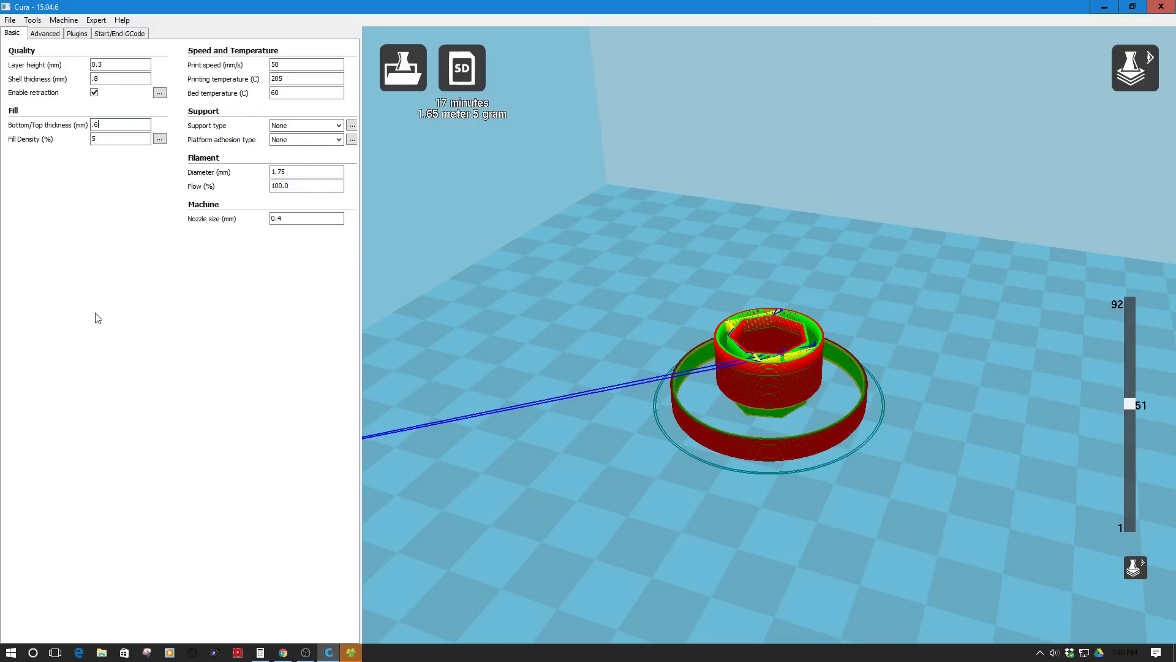
{"action": "key", "text": "BackSpace"}
{"action": "type", "text": "9"}
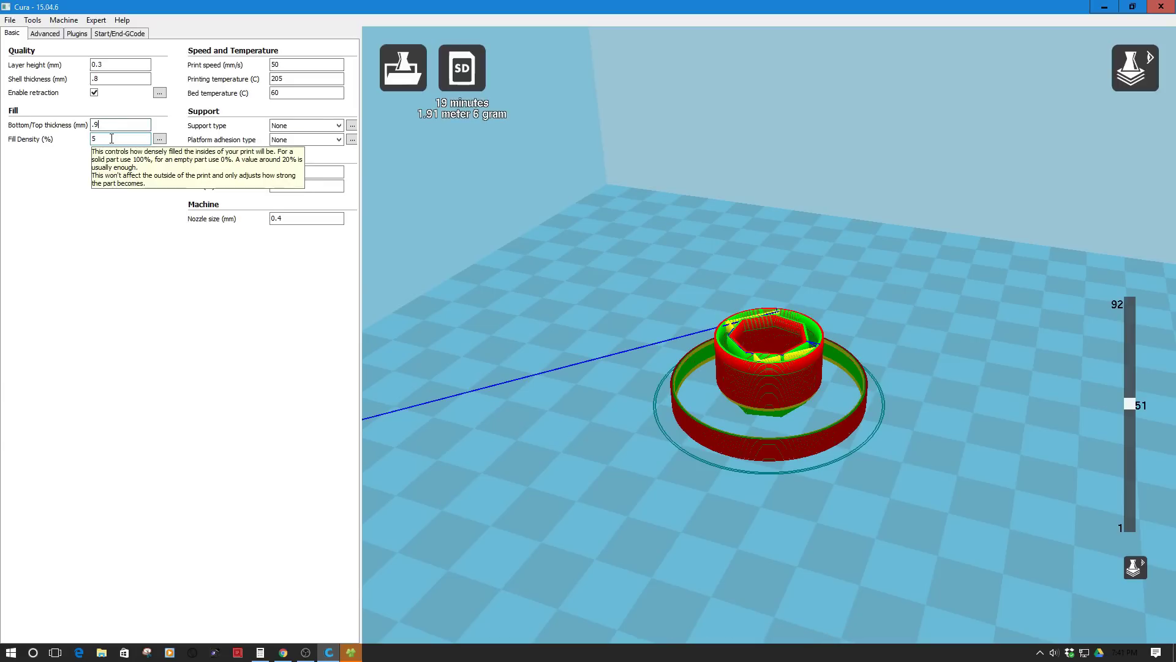
{"action": "key", "text": "Tab"}
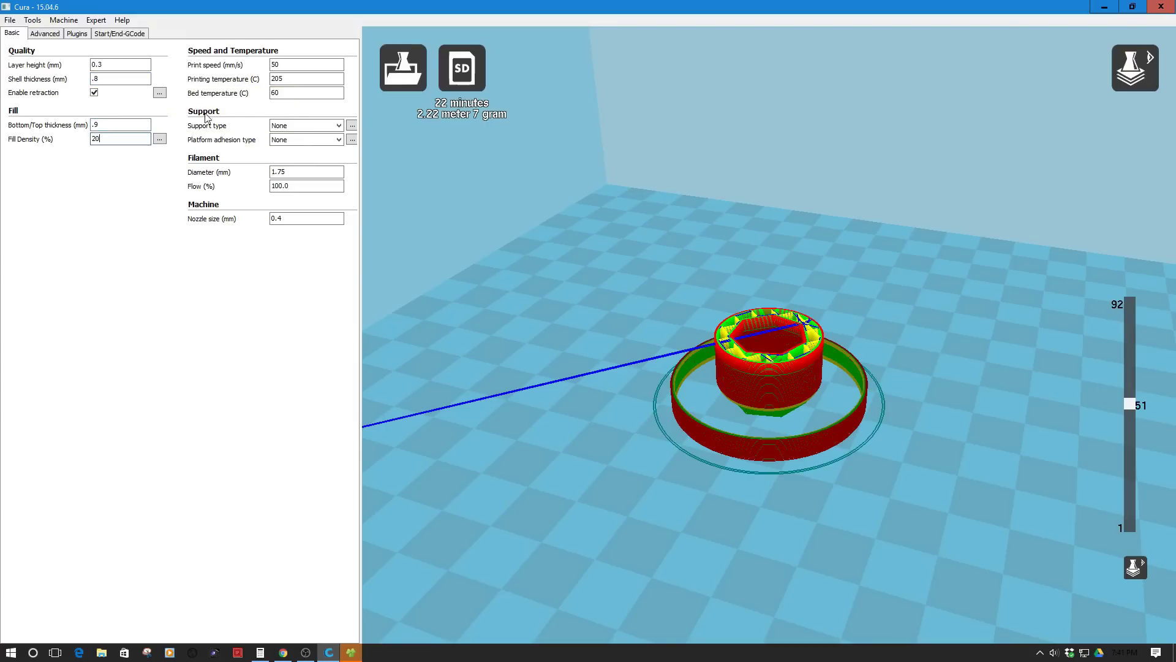
Step: Set the printing temperature to 210 °C and view the re-sliced preview from above
{"action": "left_click_drag", "start_coordinate": [287, 80], "coordinate": [269, 81]}
{"action": "type", "text": "210"}
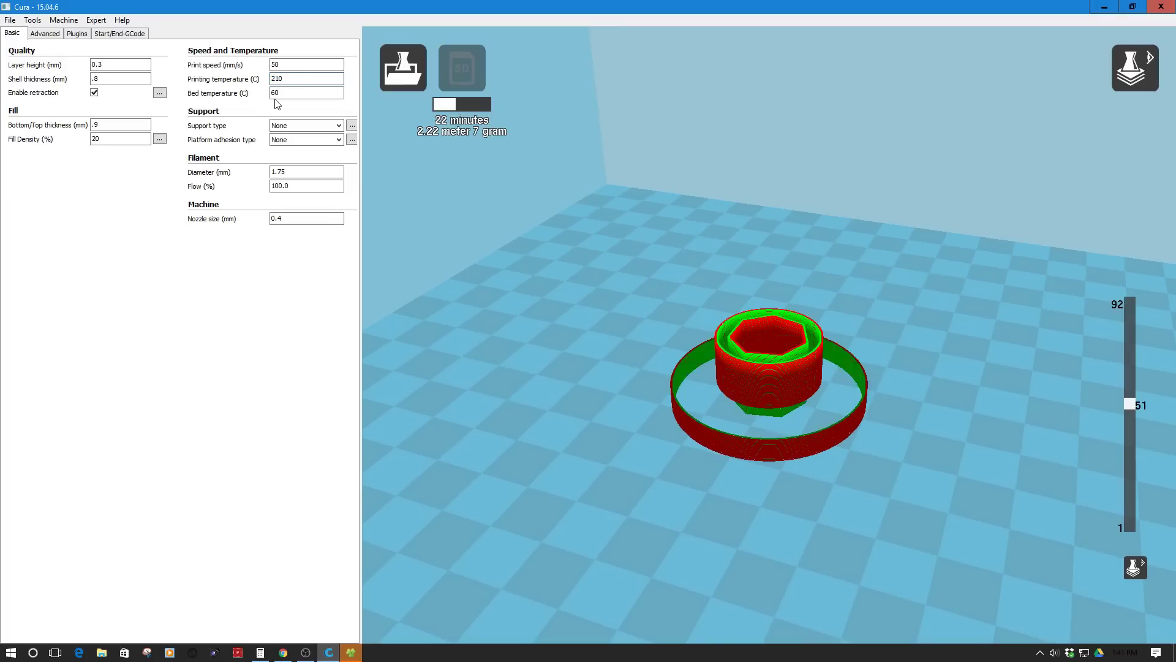
{"action": "left_click", "coordinate": [292, 61]}
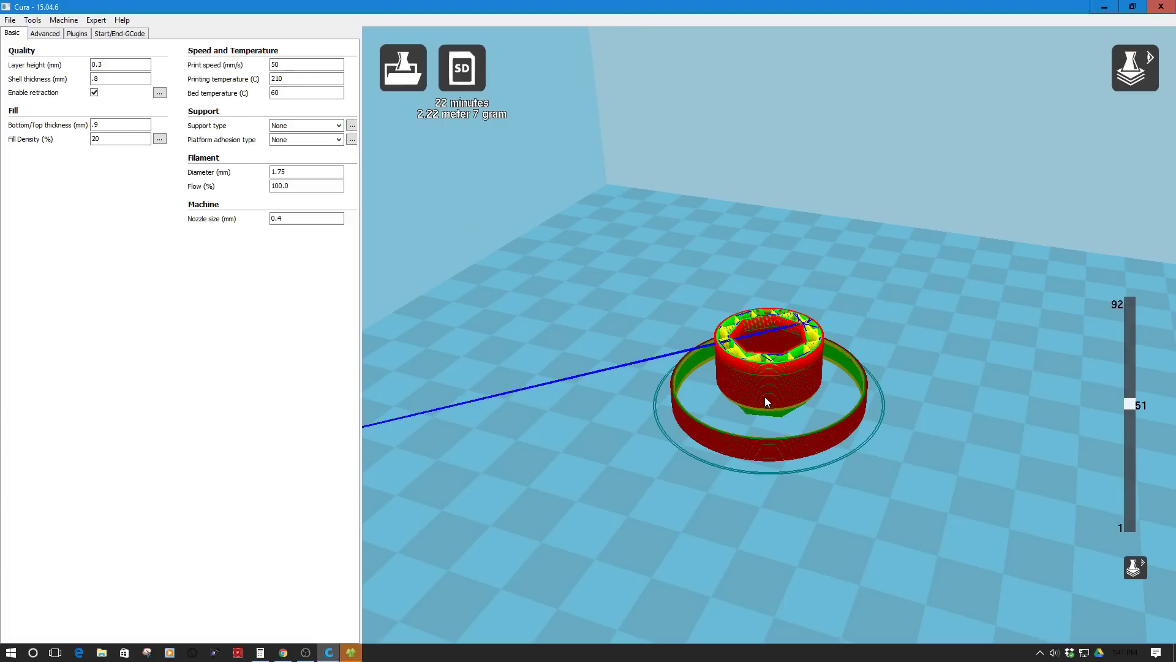
{"action": "right_click_drag", "start_coordinate": [764, 396], "coordinate": [759, 440]}
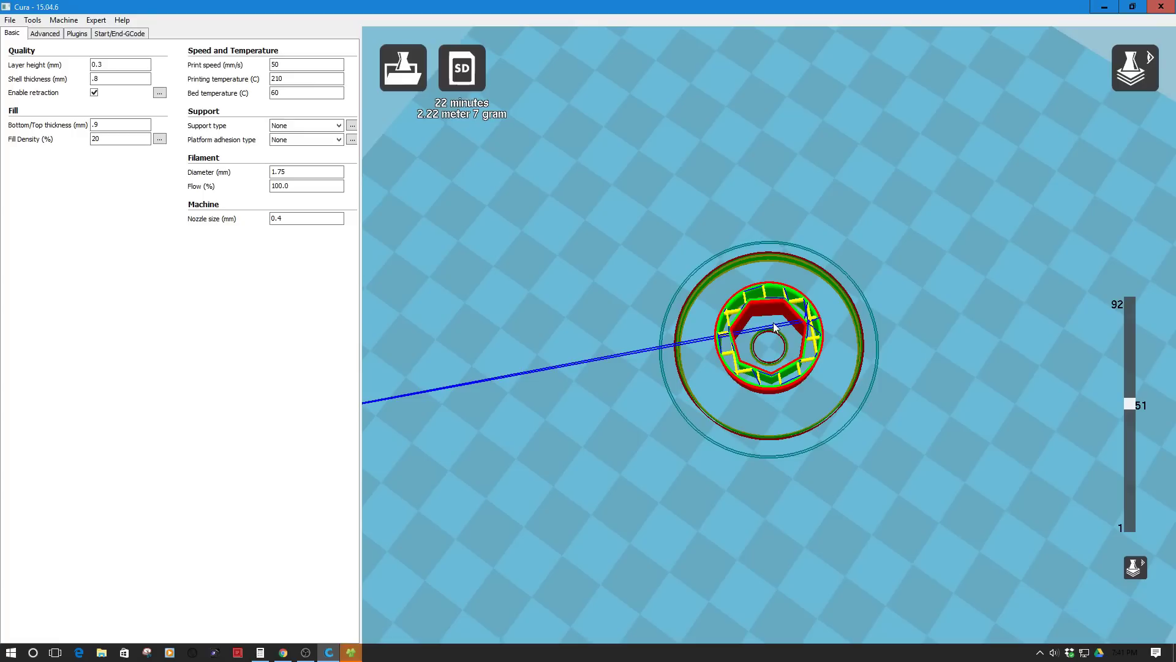
{"action": "right_click_drag", "start_coordinate": [738, 405], "coordinate": [740, 386]}
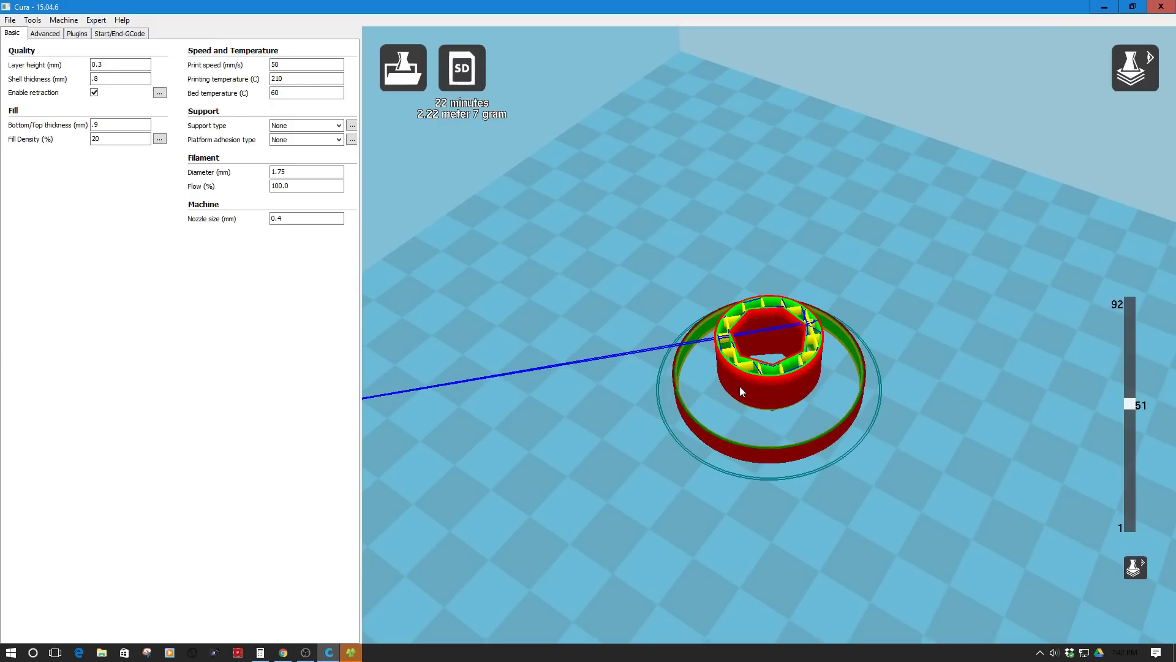
{"action": "right_click_drag", "start_coordinate": [740, 386], "coordinate": [729, 422]}
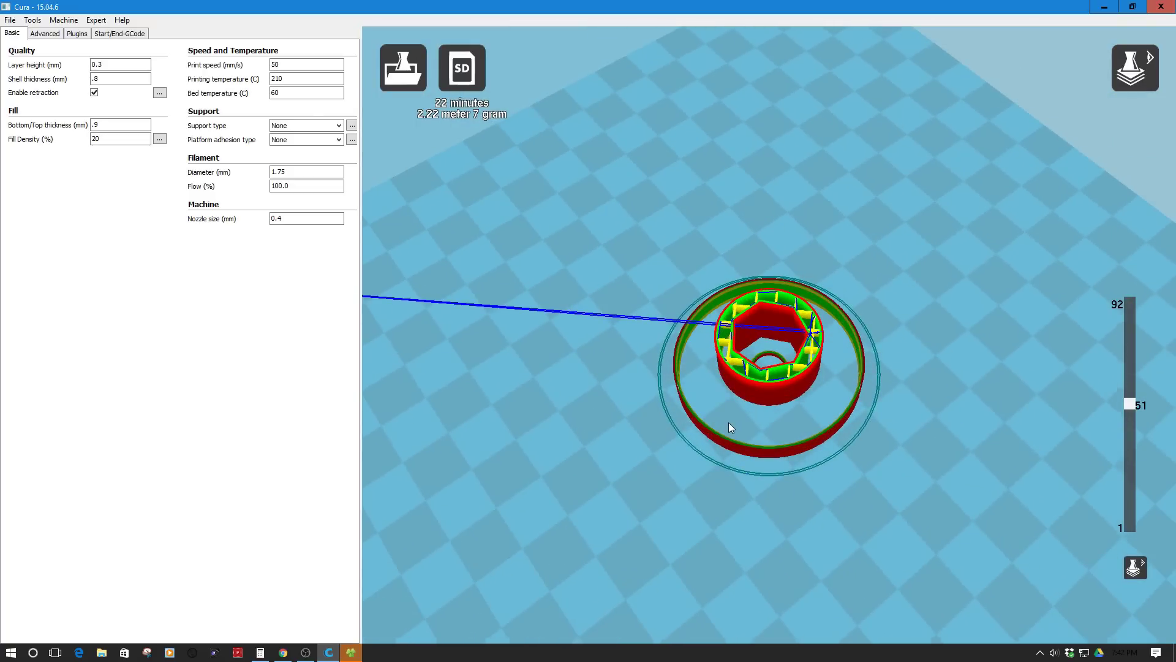